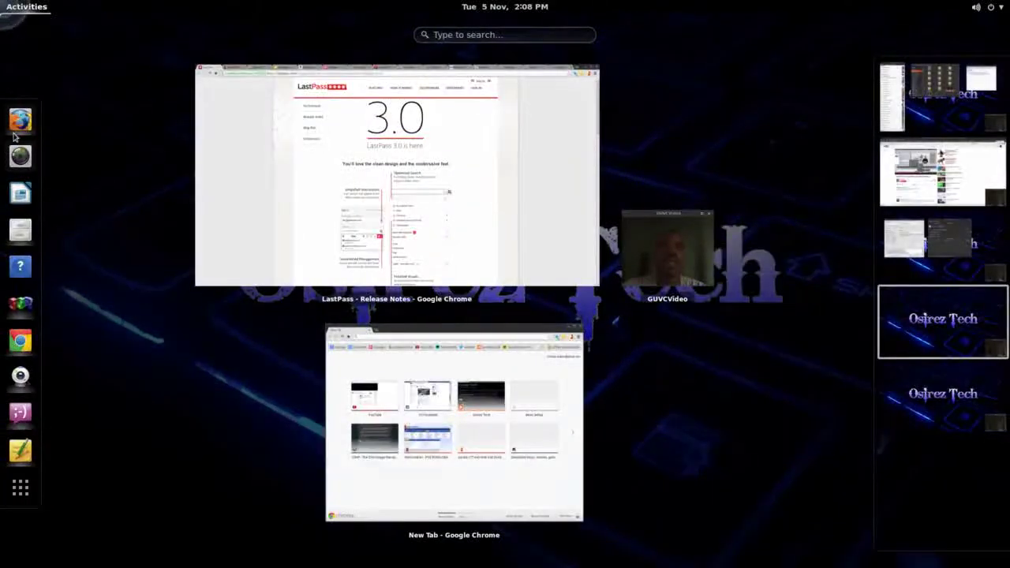
- Bring the New Tab window forward, reposition it, and enable 'Use System Title Bar and Borders'
click(19, 341)
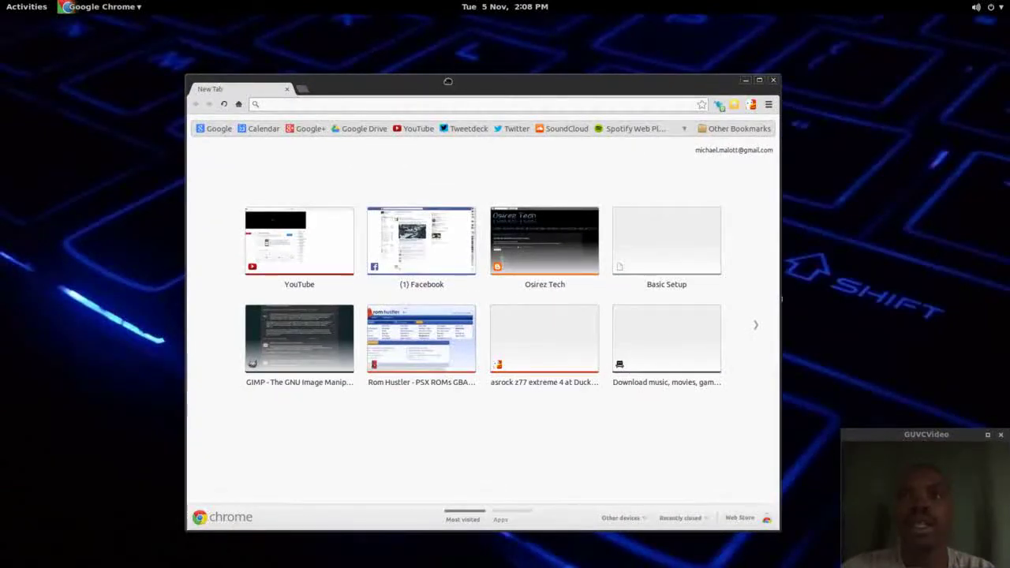
drag(451, 84, 467, 61)
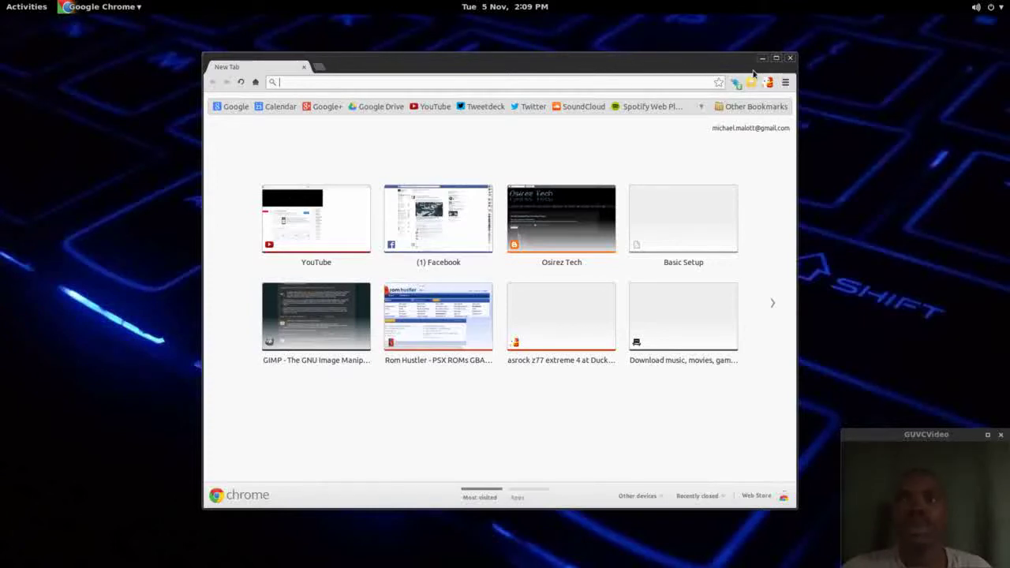
mouse_move(582, 62)
mouse_down()
mouse_move(372, 39)
mouse_move(538, 56)
mouse_up()
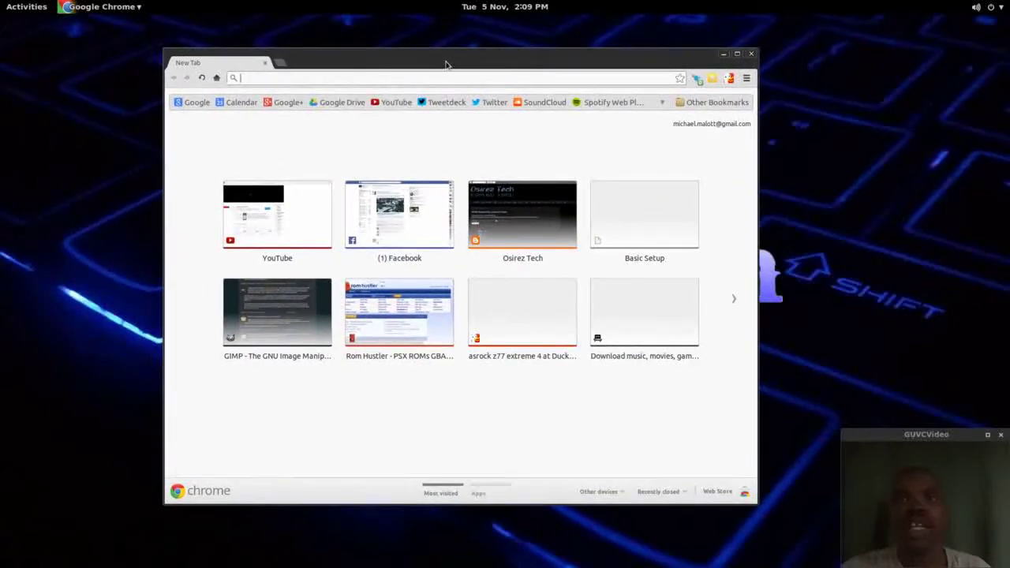
right_click(360, 60)
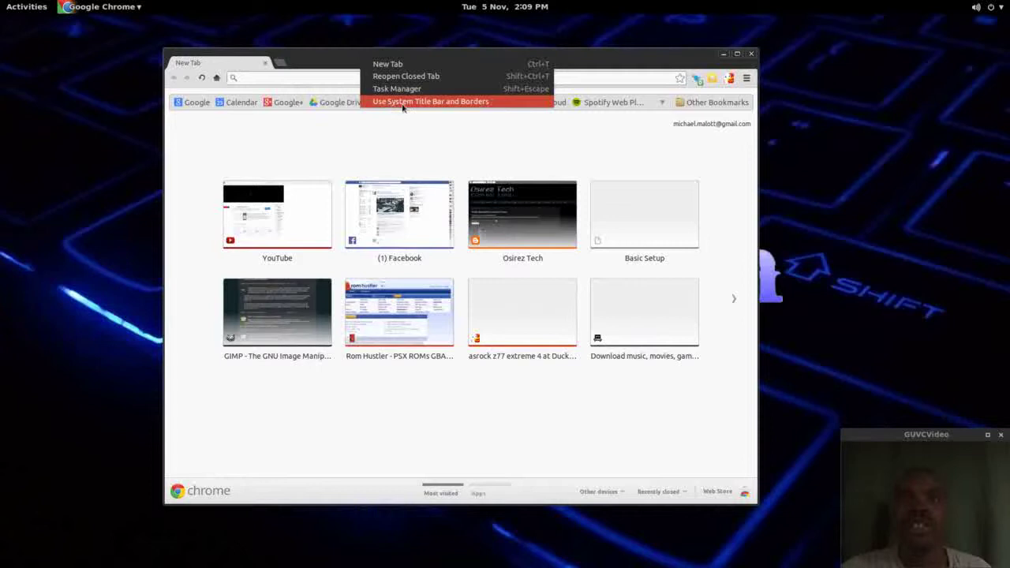
click(445, 103)
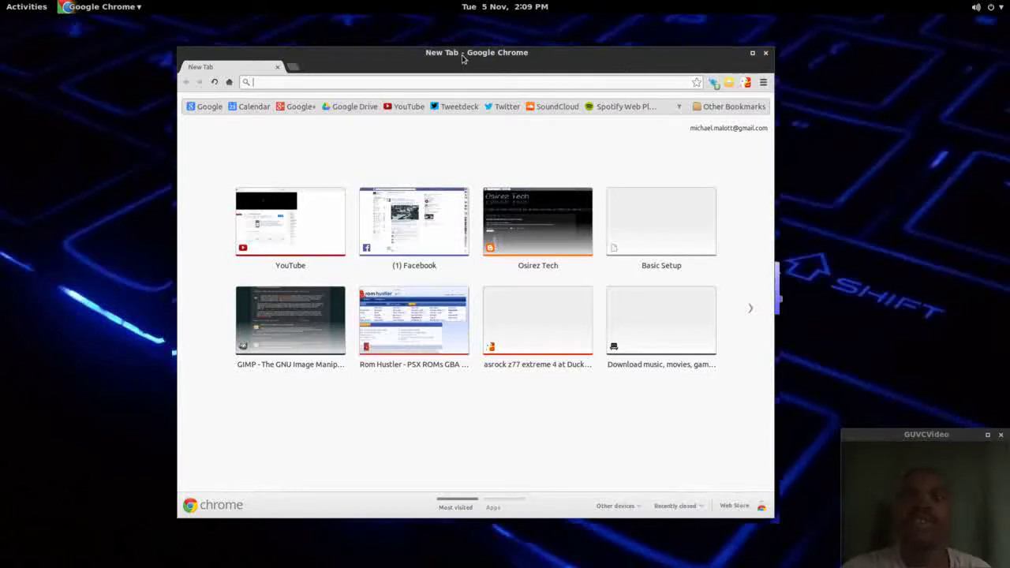
- Shift the 'New Tab - Google Chrome' window slightly up and right by its system title bar
mouse_move(464, 62)
mouse_down()
mouse_move(514, 45)
mouse_move(506, 62)
mouse_up()
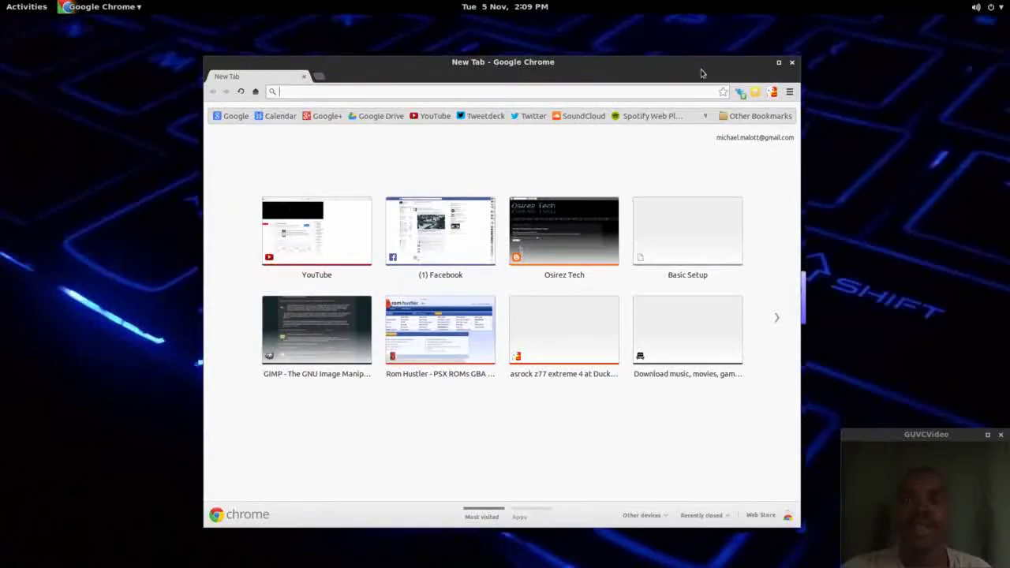